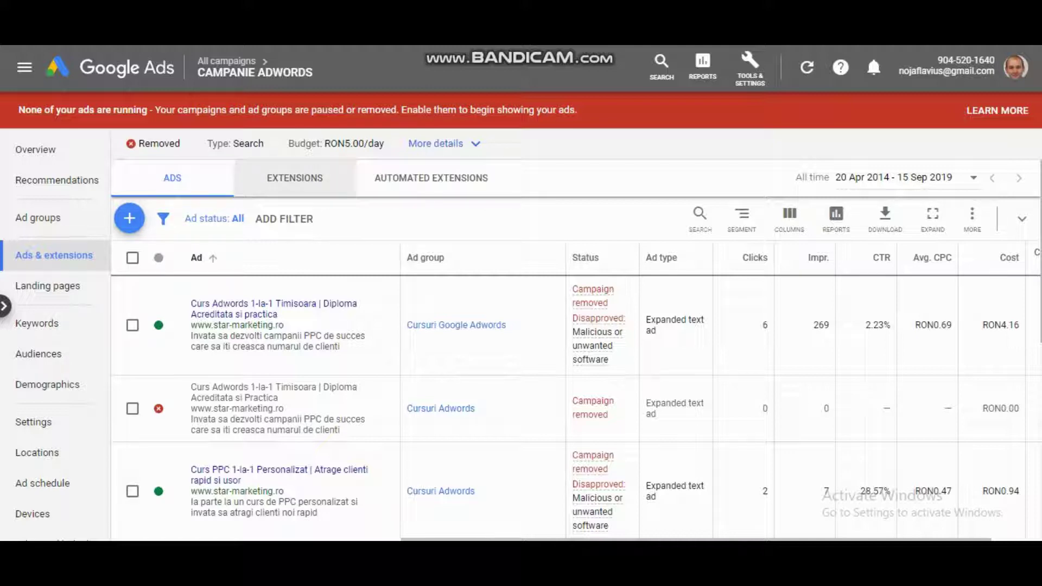
# - Review the extensions in CAMPANIE ADWORDS and their totals by extension type
pyautogui.click(294, 178)
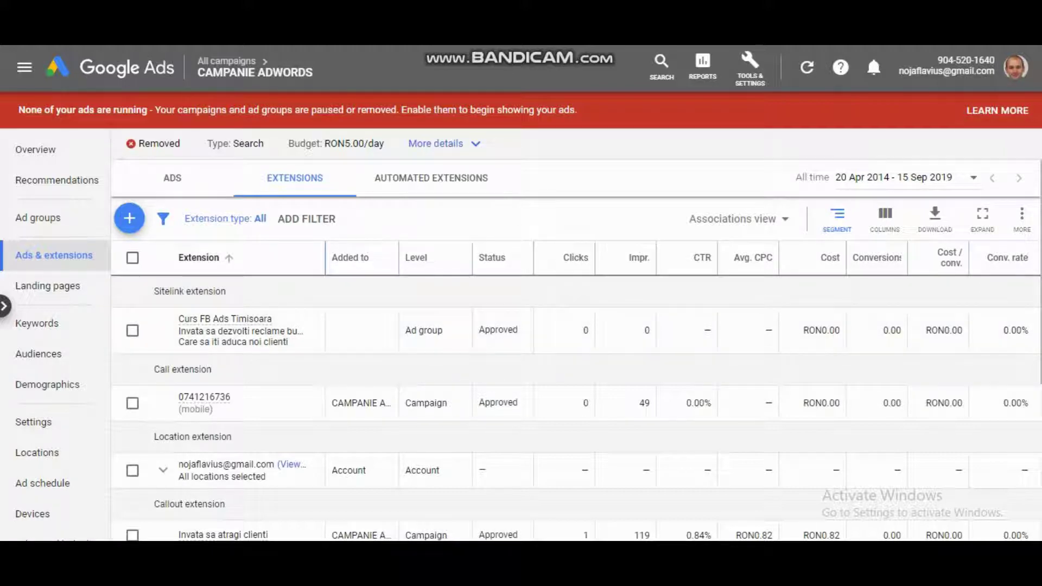
pyautogui.scroll(-5, 576, 347)
pyautogui.scroll(5, 689, 305)
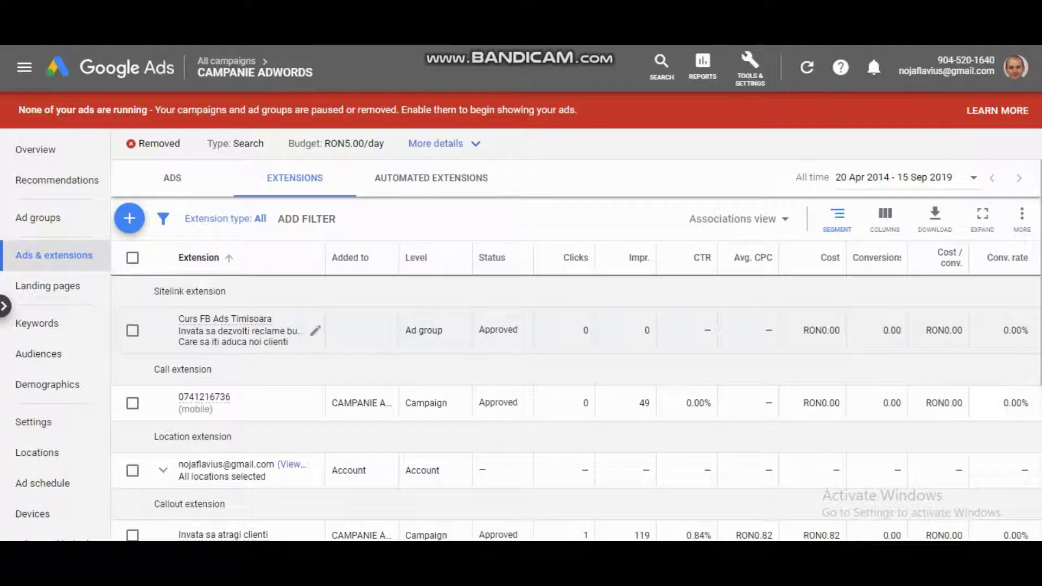
pyautogui.scroll(-5, 689, 304)
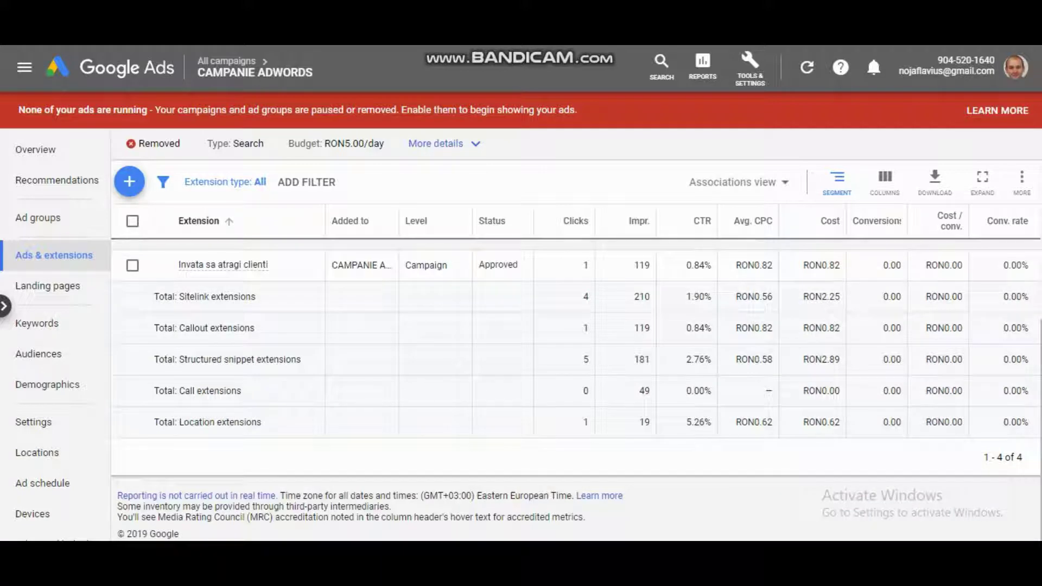
pyautogui.scroll(4, 576, 347)
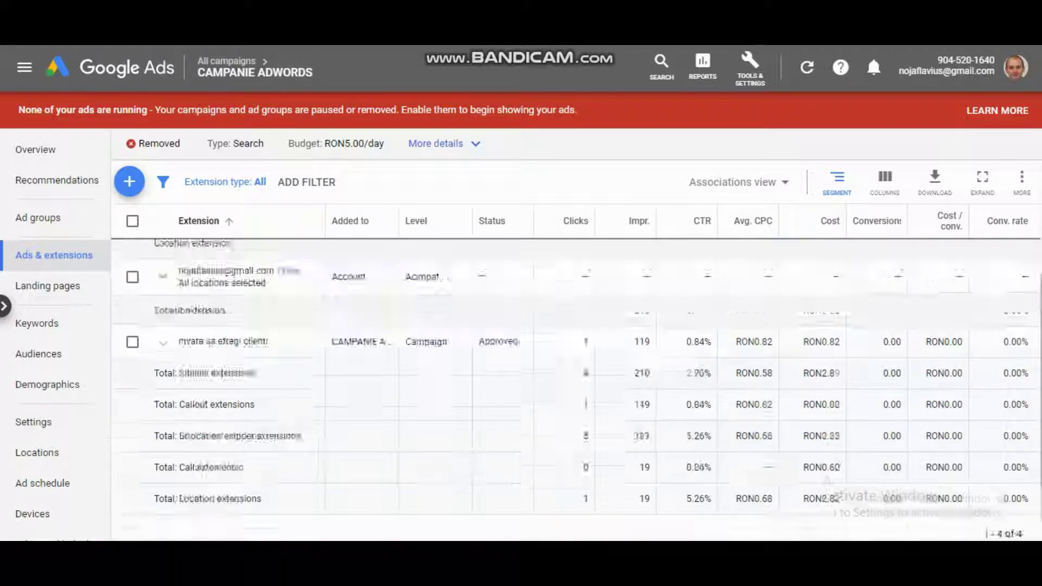
pyautogui.scroll(-1, 576, 347)
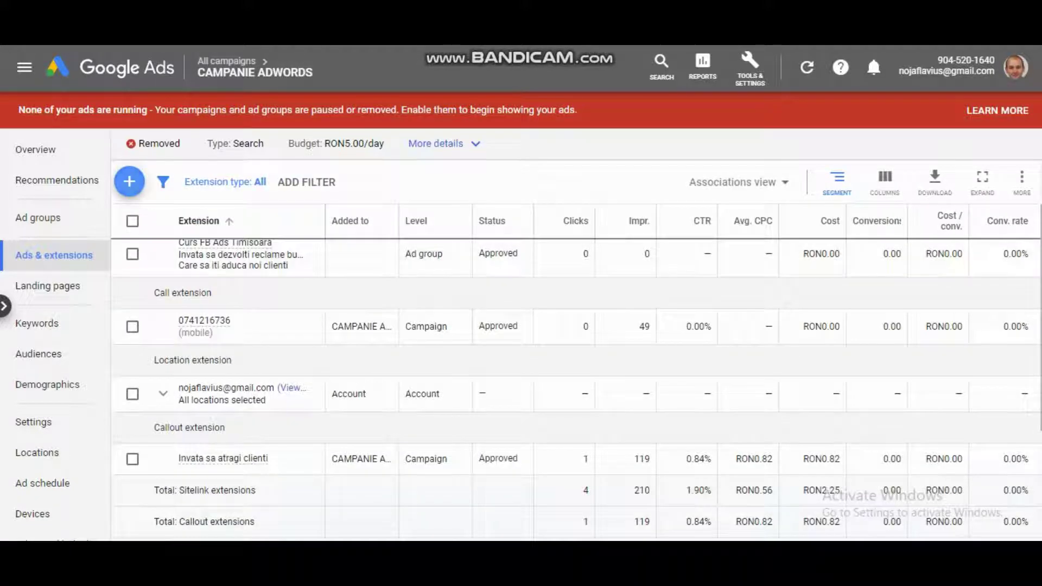
# - Start a new structured snippet extension for the campaign with the Romanian header Tipuri
pyautogui.click(129, 182)
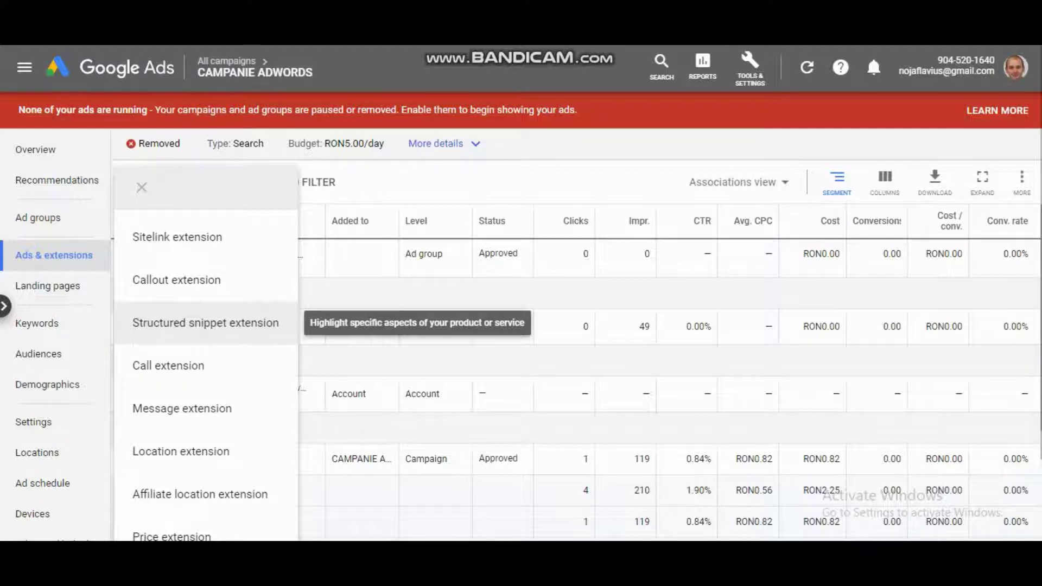
pyautogui.click(205, 322)
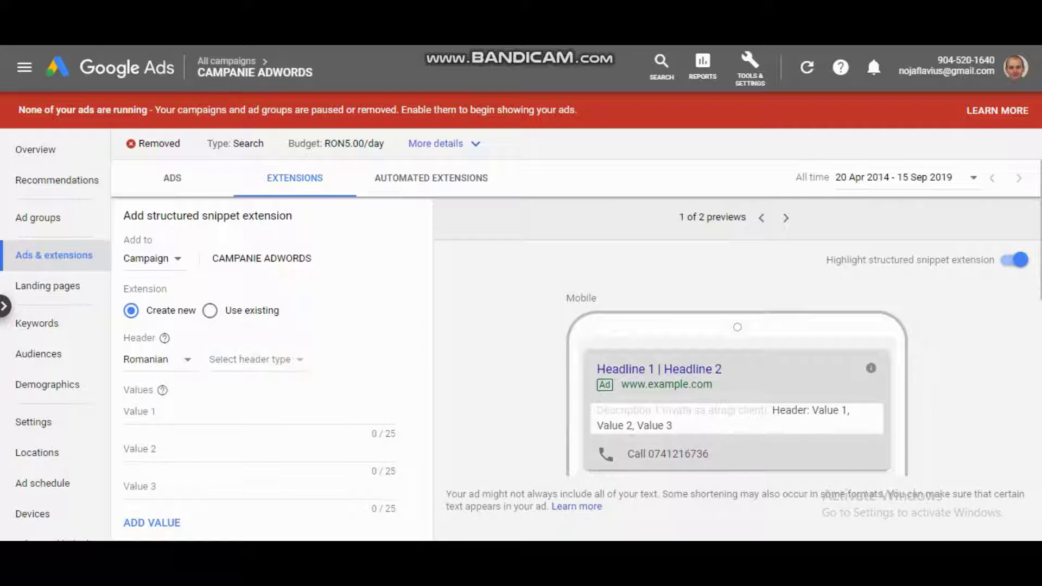
pyautogui.click(249, 359)
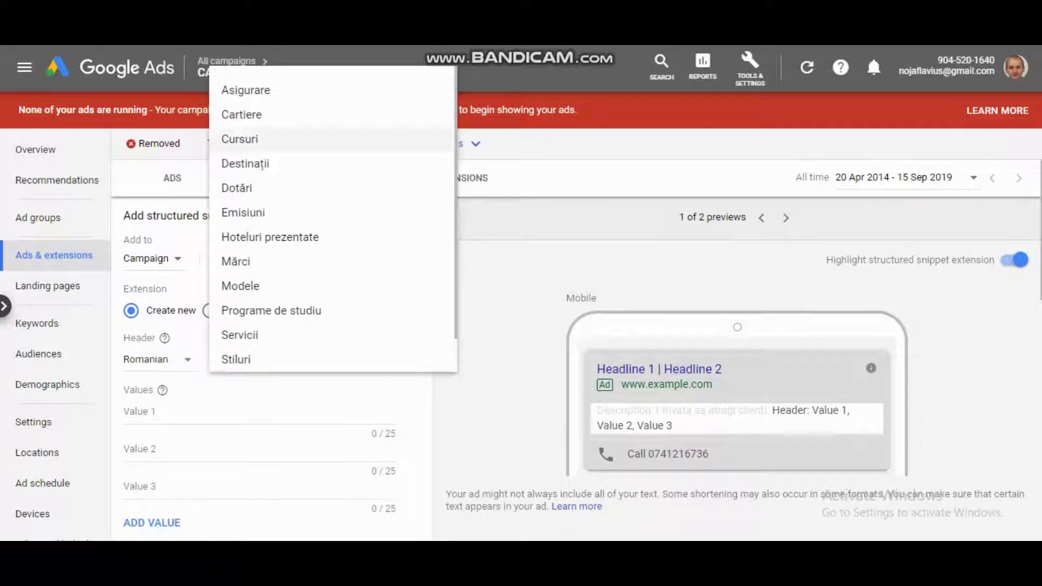
pyautogui.scroll(-1, 332, 293)
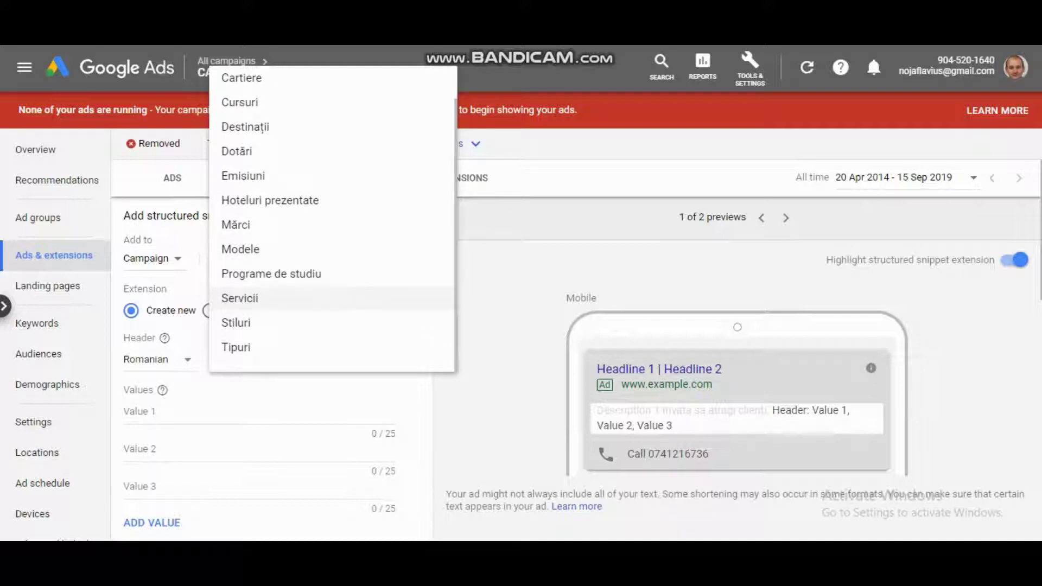
pyautogui.click(235, 348)
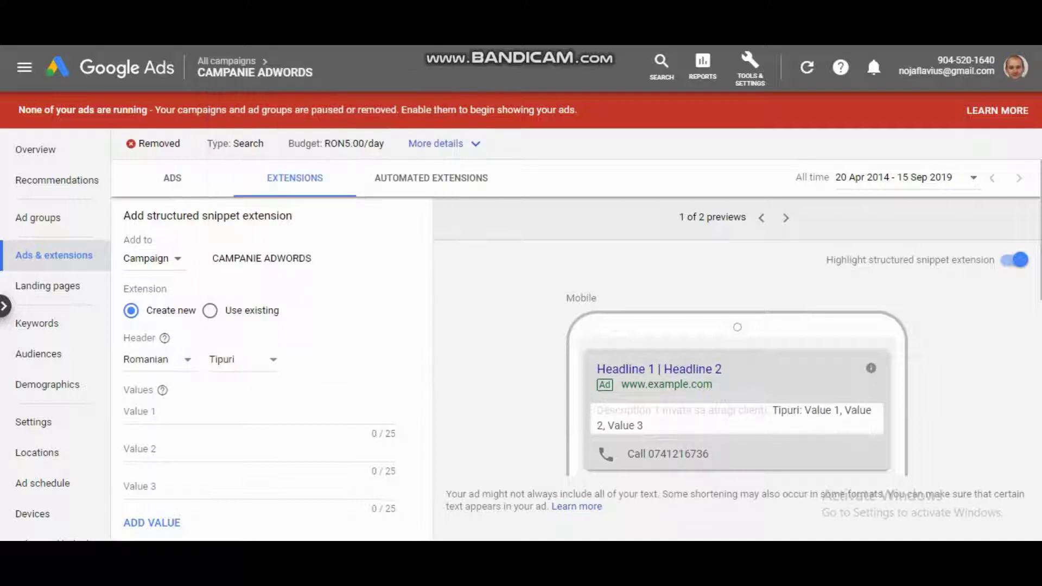
# - Enter SEO, PPC and FB Ads as the three snippet values, and leave the form without saving
pyautogui.scroll(-3, 575, 369)
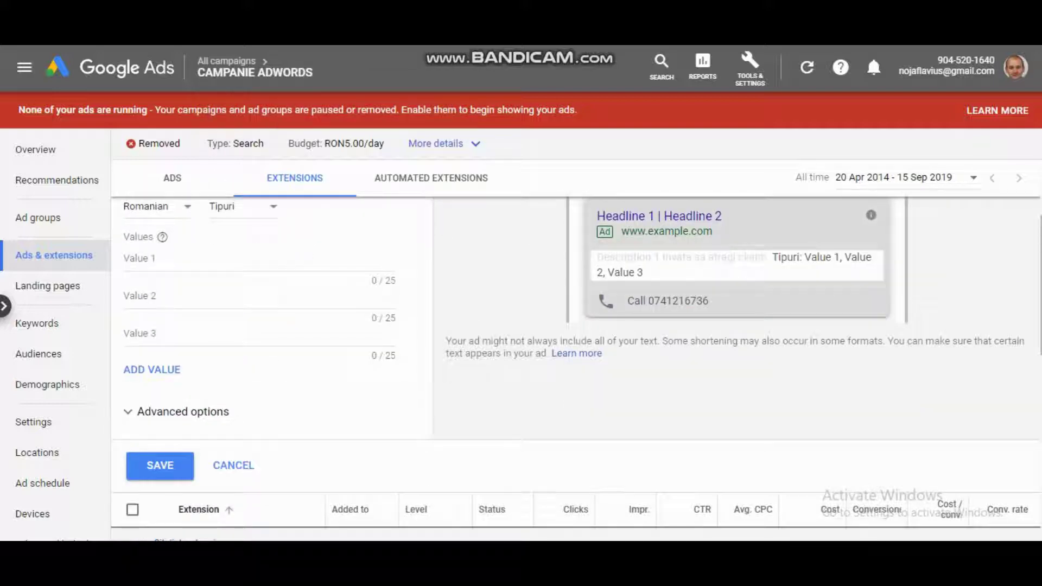
pyautogui.click(259, 258)
pyautogui.write('S')
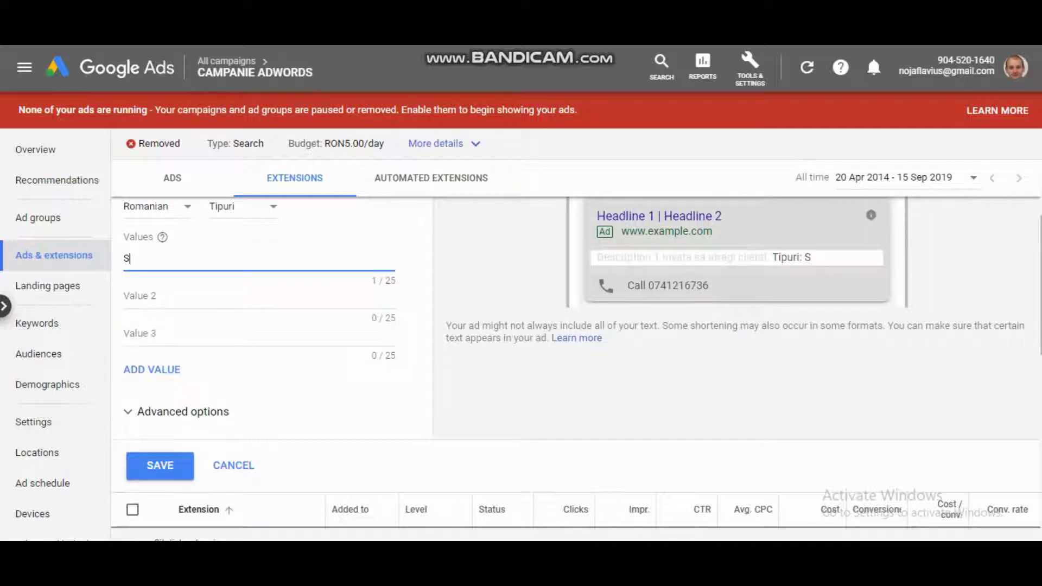
pyautogui.write('EO')
pyautogui.click(139, 295)
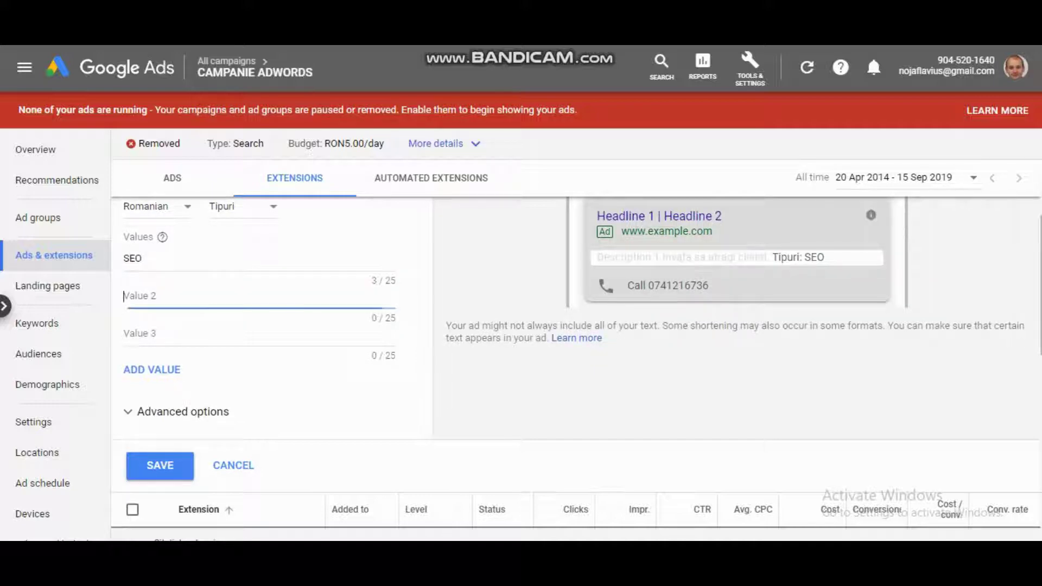
pyautogui.write('PPC')
pyautogui.click(140, 333)
pyautogui.write('FS')
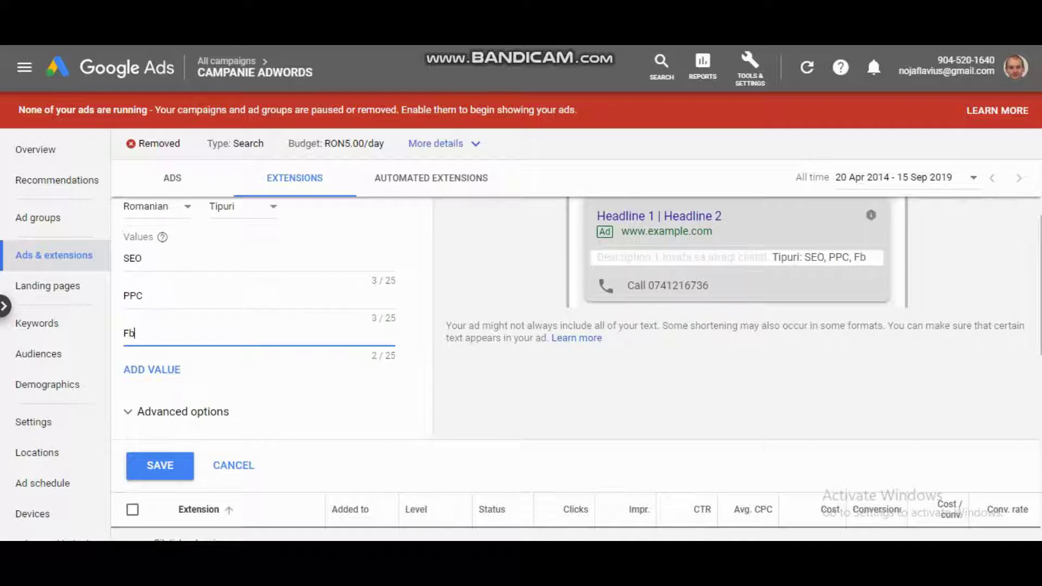
pyautogui.press('BackSpace')
pyautogui.write('B Ads')
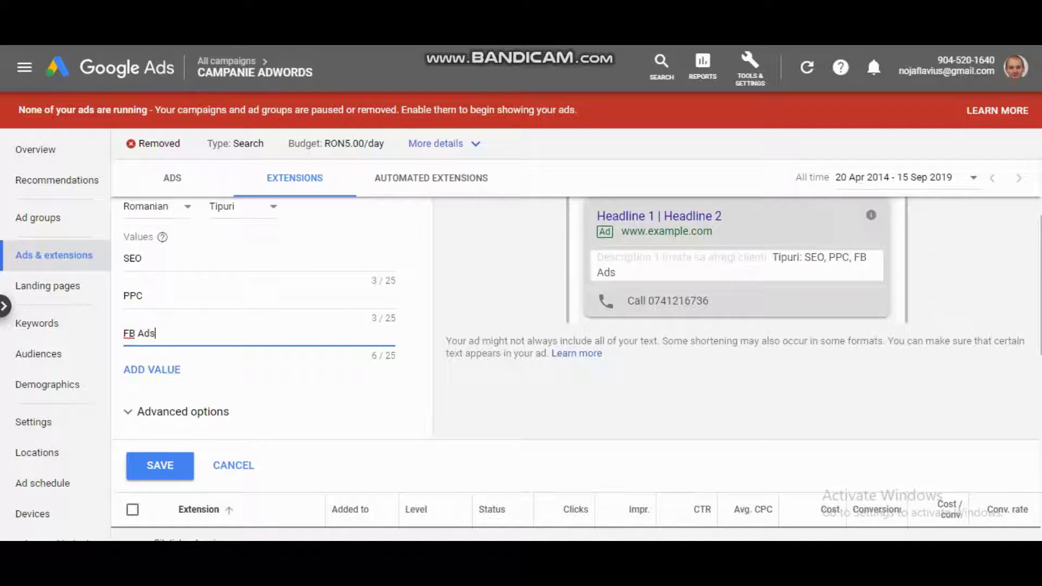
pyautogui.click(54, 255)
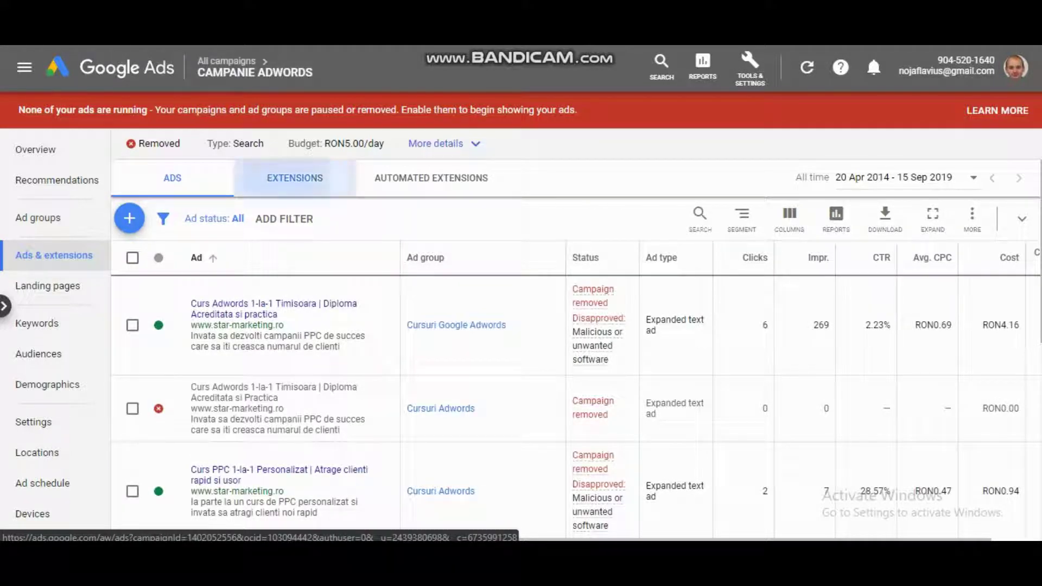
# - Return to the campaign's extension list and start a new promotion extension
pyautogui.click(295, 177)
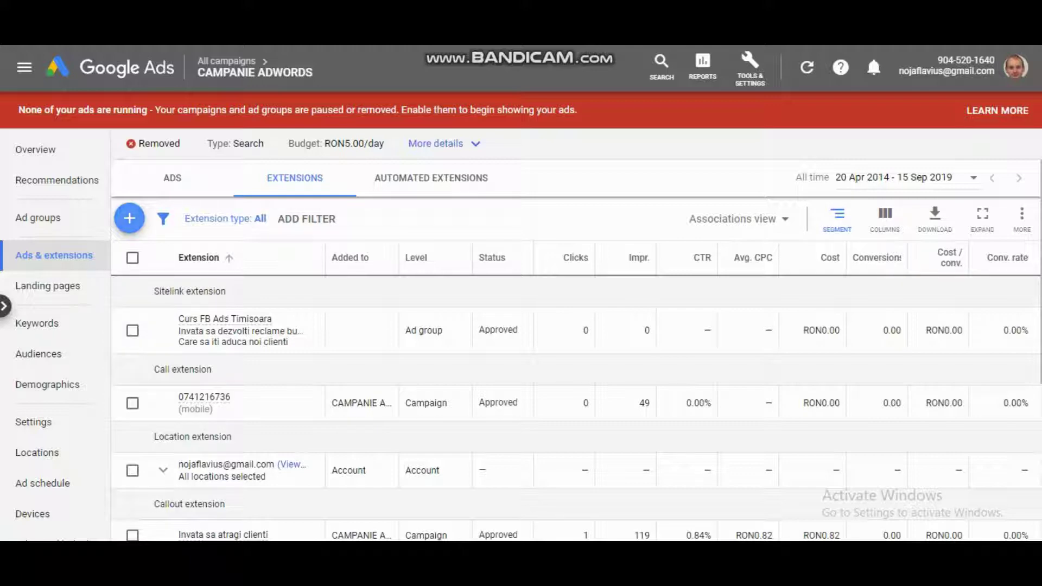
pyautogui.click(129, 218)
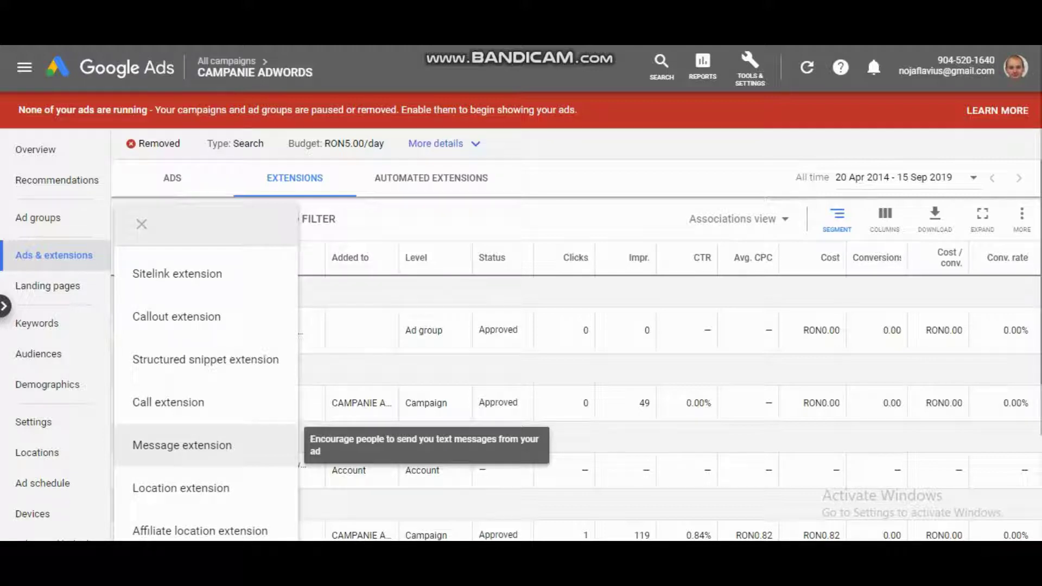
pyautogui.scroll(-1, 206, 445)
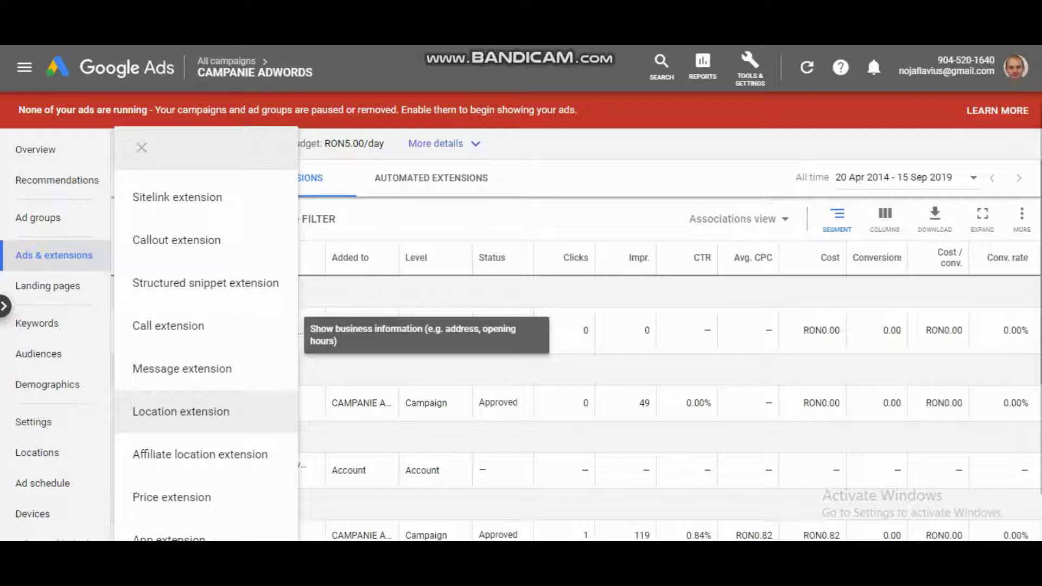
pyautogui.scroll(-2, 206, 402)
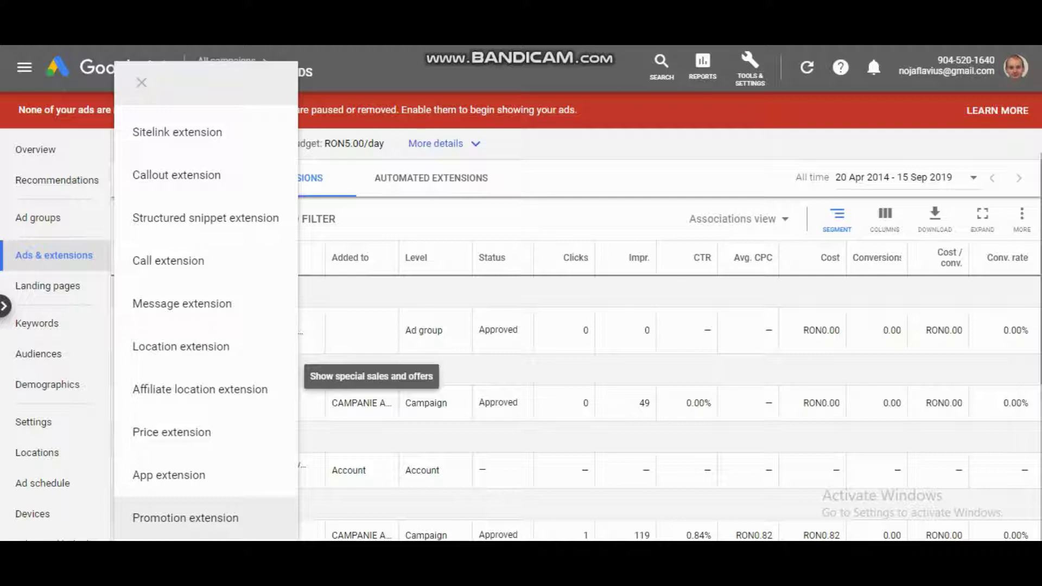
pyautogui.click(185, 518)
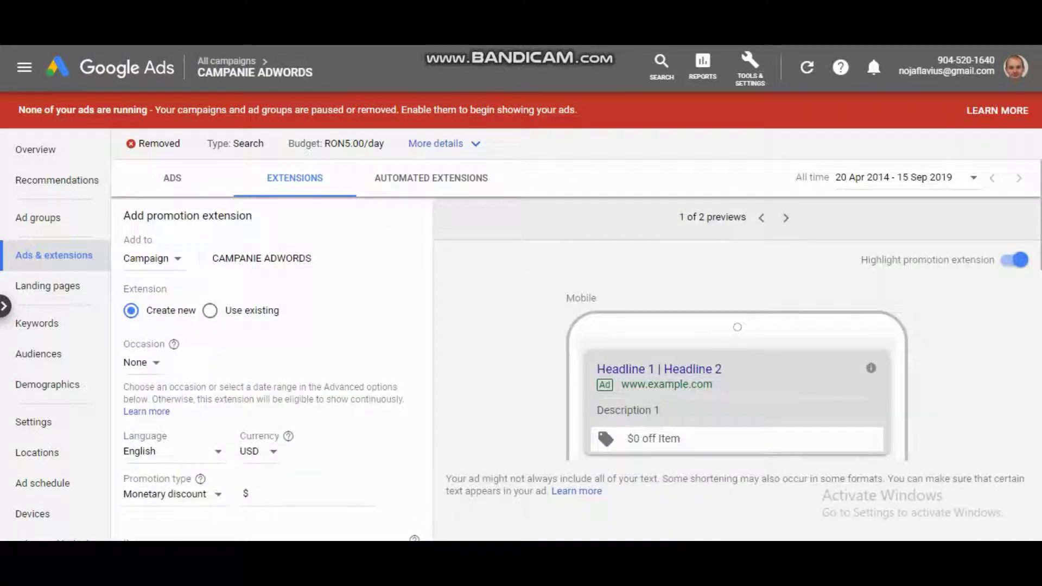
# - Add the promotion extension at ad group level to the Cursuri Adwords ad group
pyautogui.click(152, 258)
pyautogui.click(157, 326)
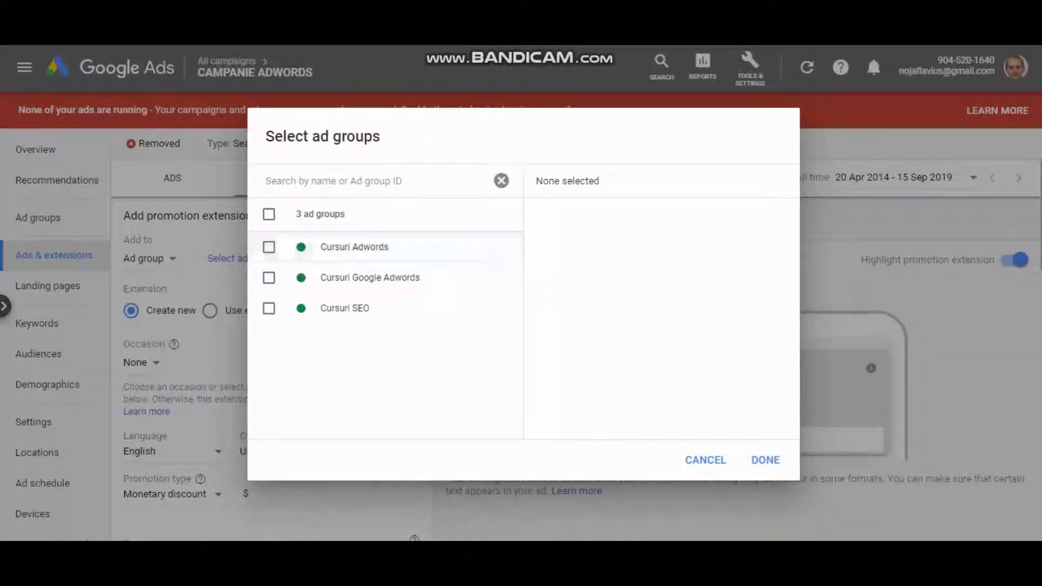
pyautogui.click(268, 247)
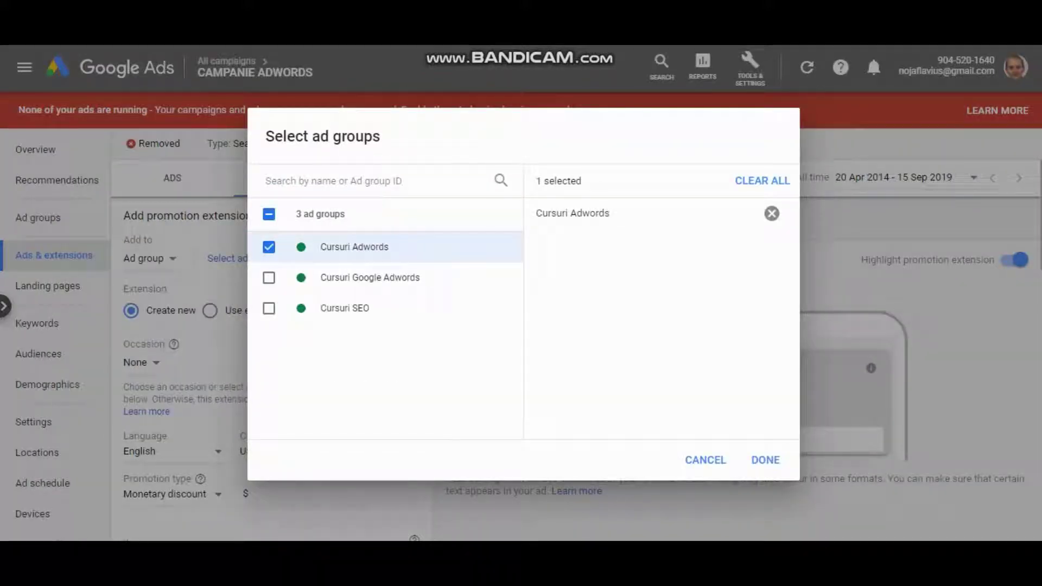
pyautogui.click(765, 459)
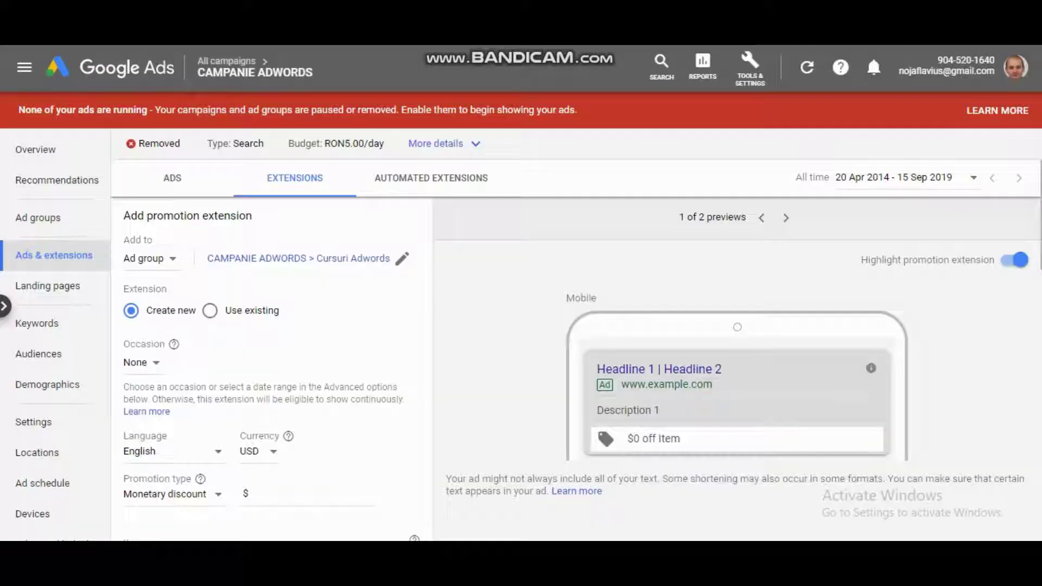
# - Set the promotion's occasion to Spring Sale
pyautogui.click(140, 362)
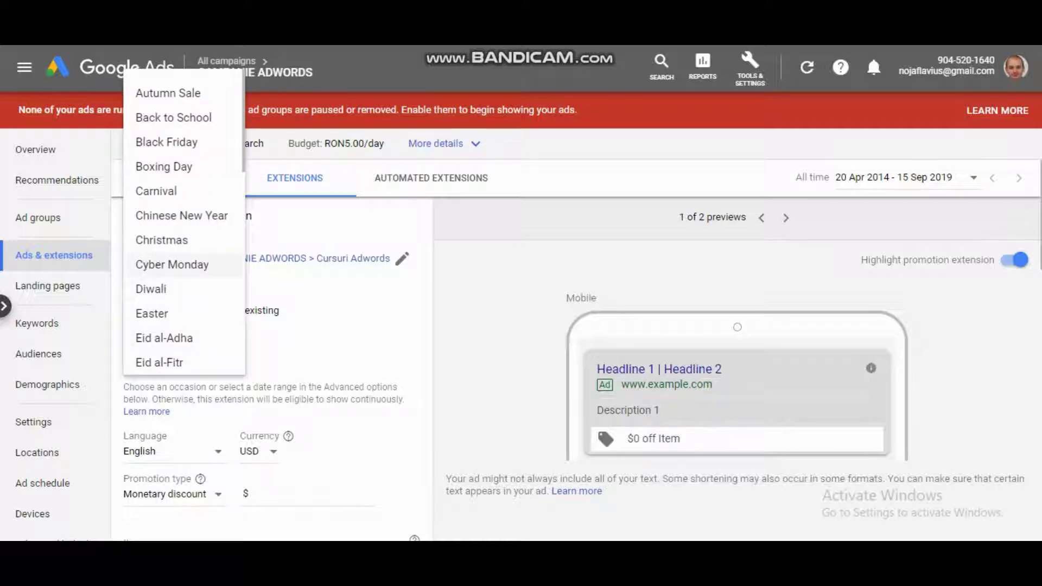
pyautogui.scroll(-5, 179, 217)
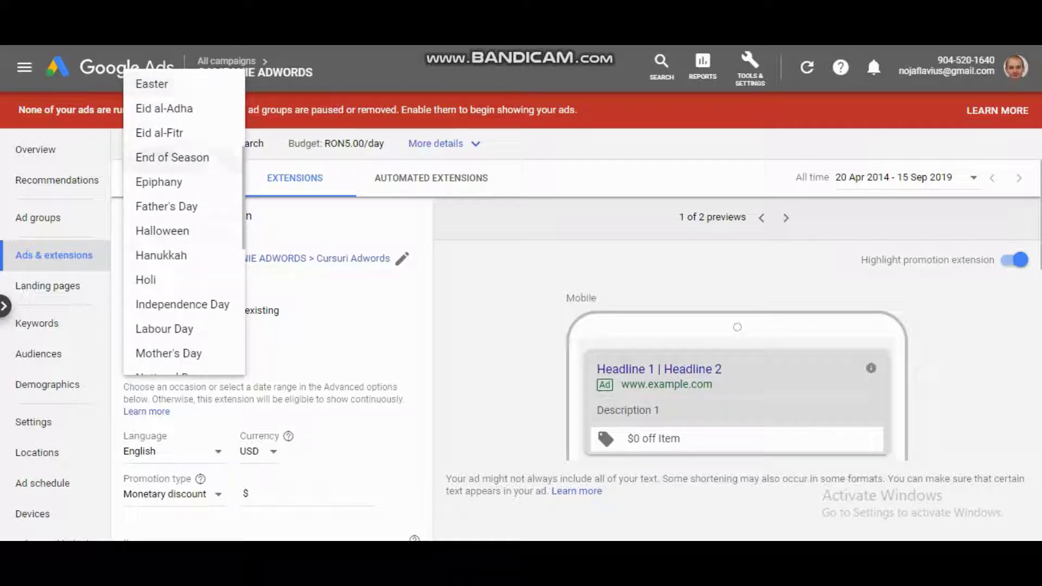
pyautogui.scroll(-4, 184, 279)
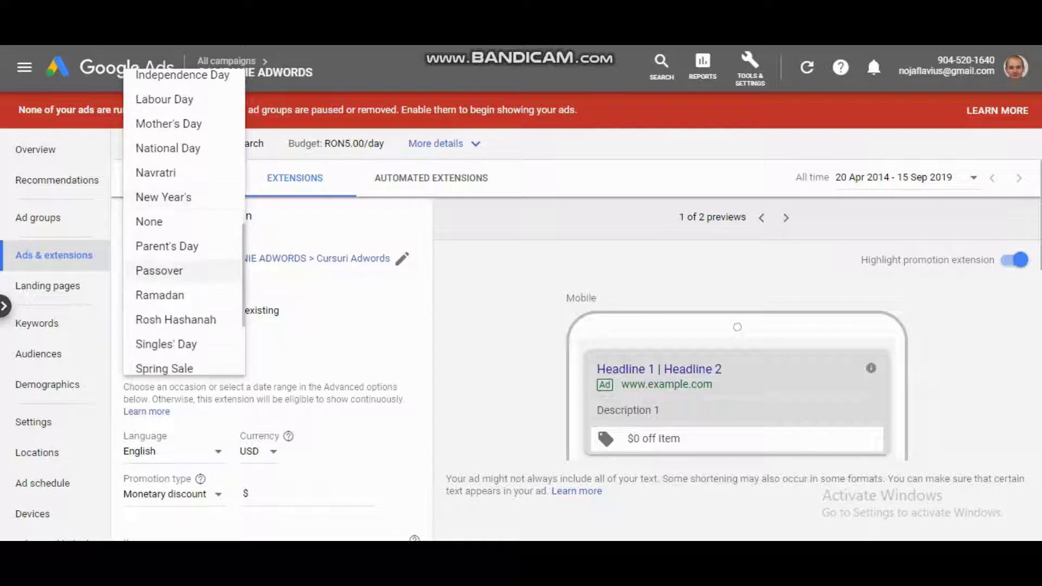
pyautogui.scroll(-3, 185, 304)
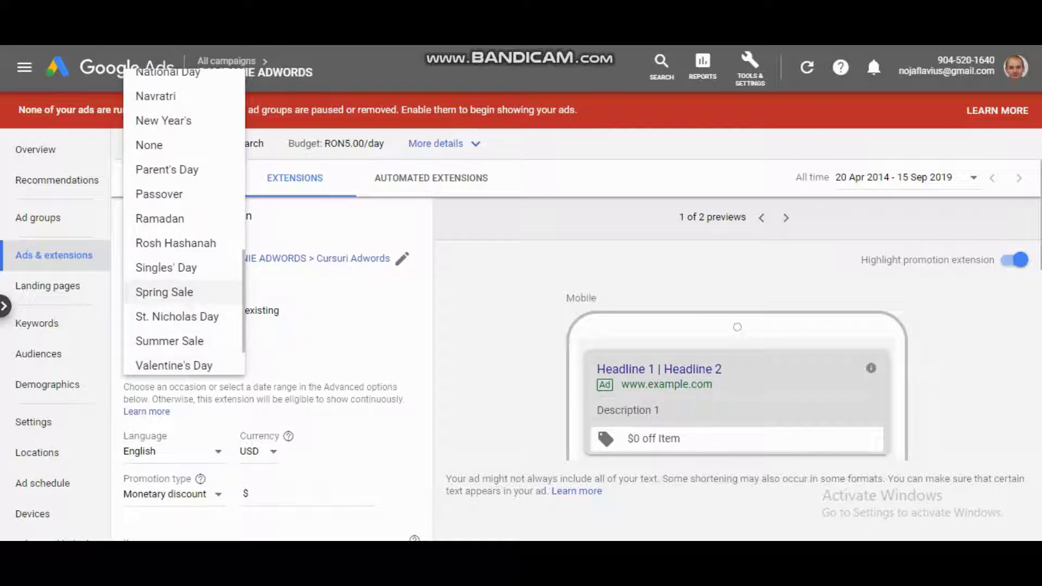
pyautogui.click(164, 291)
# - Change the promotion's occasion to Cyber Monday
pyautogui.click(158, 362)
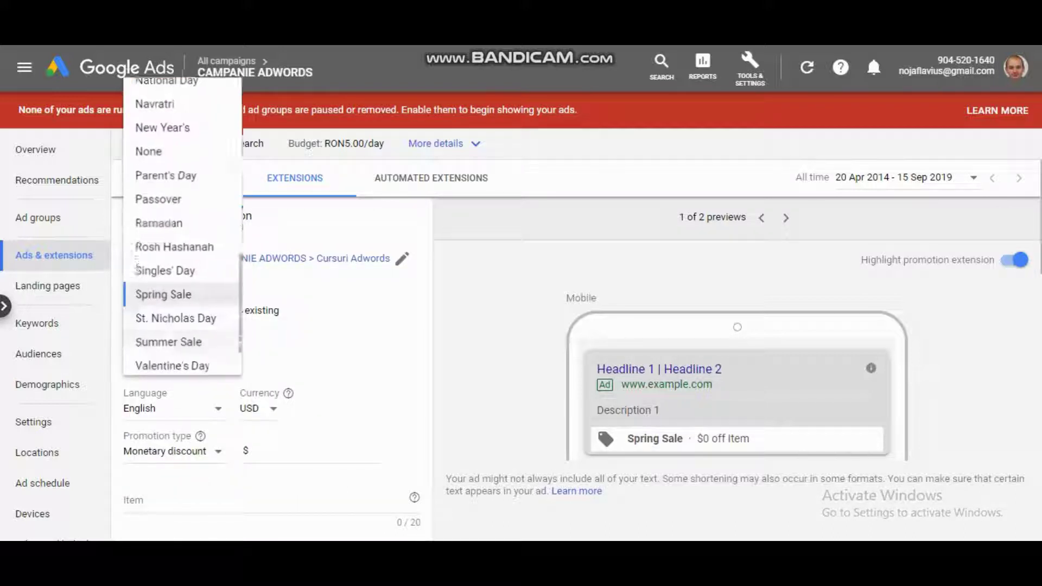
pyautogui.scroll(-2, 179, 228)
pyautogui.scroll(3, 184, 184)
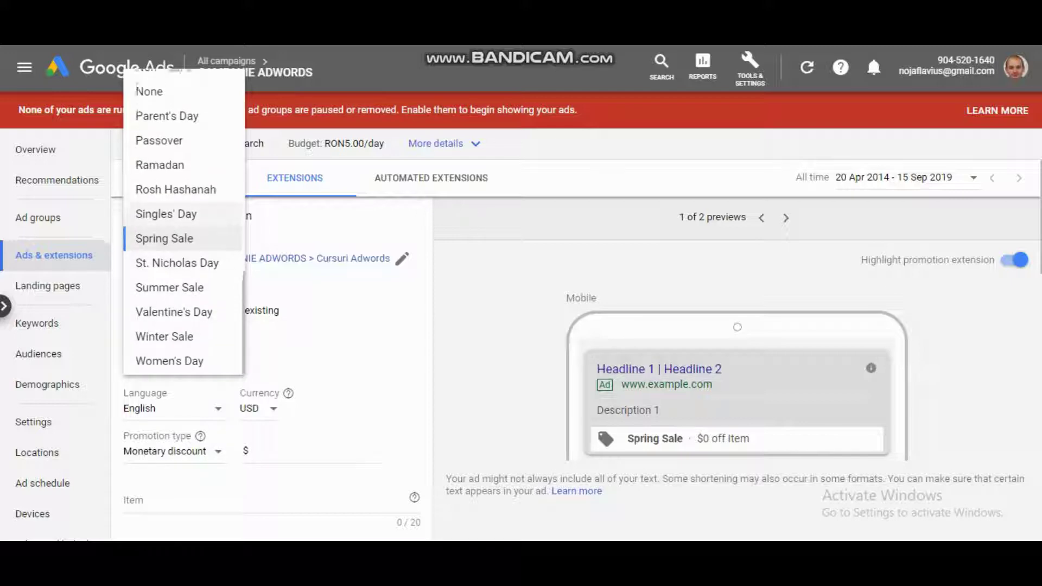
pyautogui.scroll(5, 184, 190)
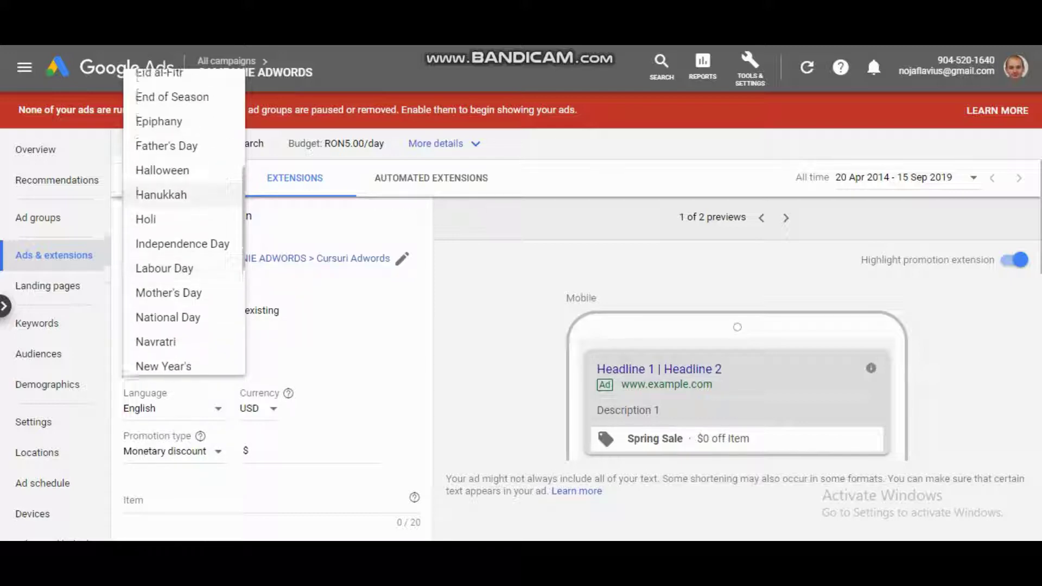
pyautogui.scroll(3, 184, 228)
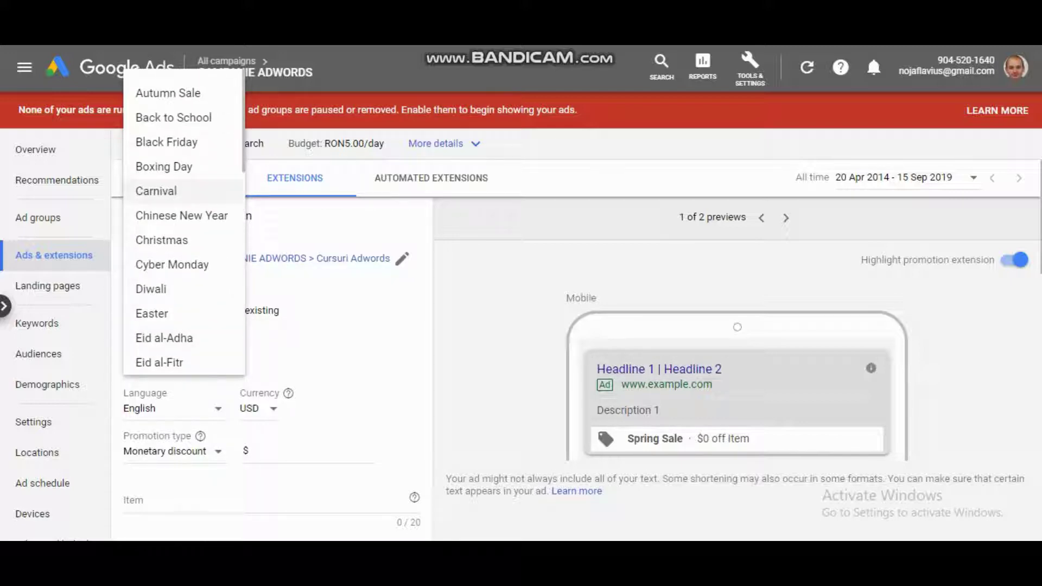
pyautogui.click(172, 264)
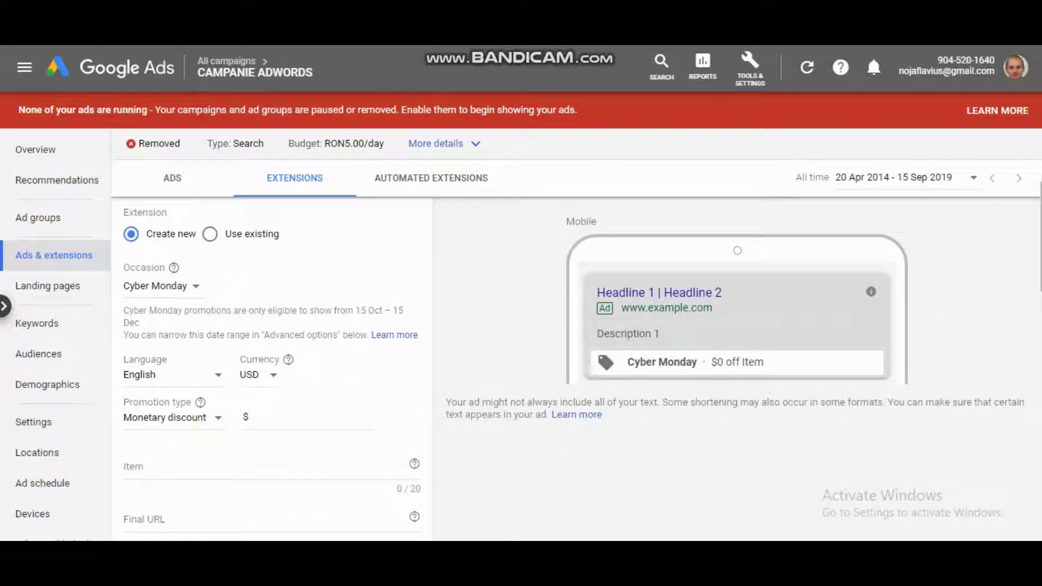
# - Set the promotion's language to Romanian and its currency to RON
pyautogui.moveTo(128, 360); pyautogui.dragTo(167, 359)
pyautogui.click(172, 374)
pyautogui.press('r')
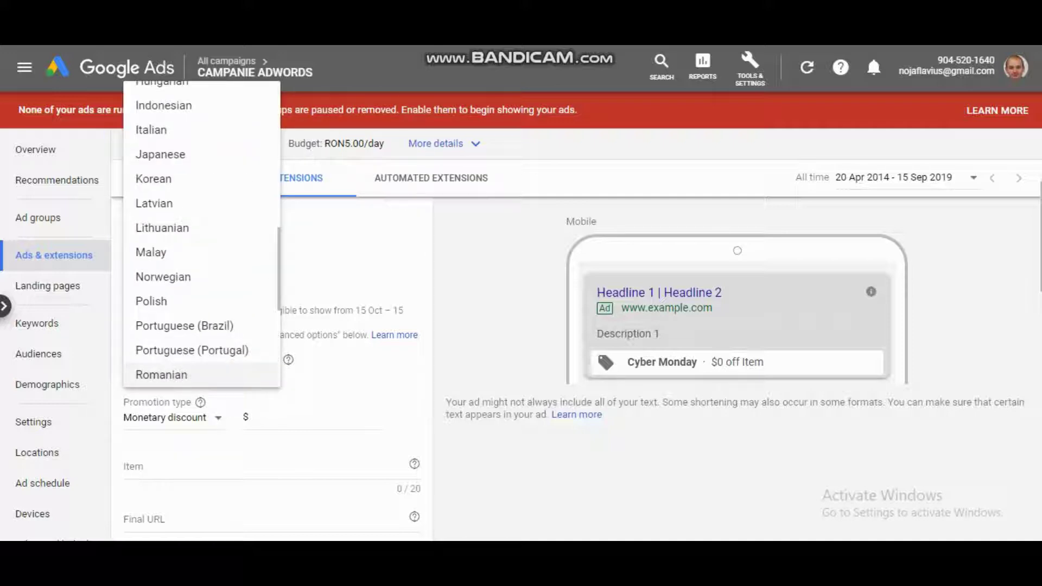
pyautogui.press('Return')
pyautogui.click(258, 374)
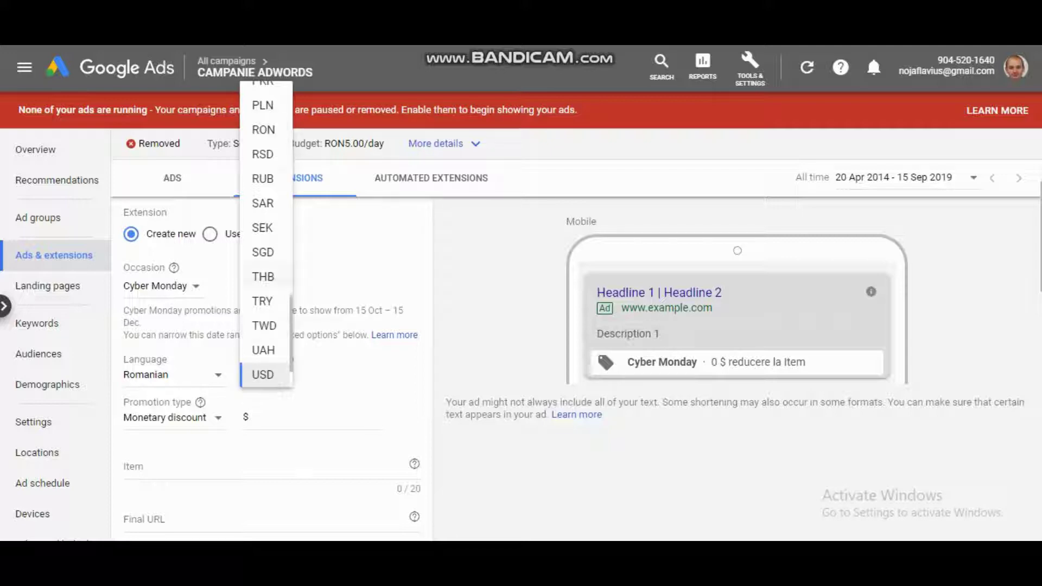
pyautogui.click(264, 129)
pyautogui.scroll(-2, 271, 369)
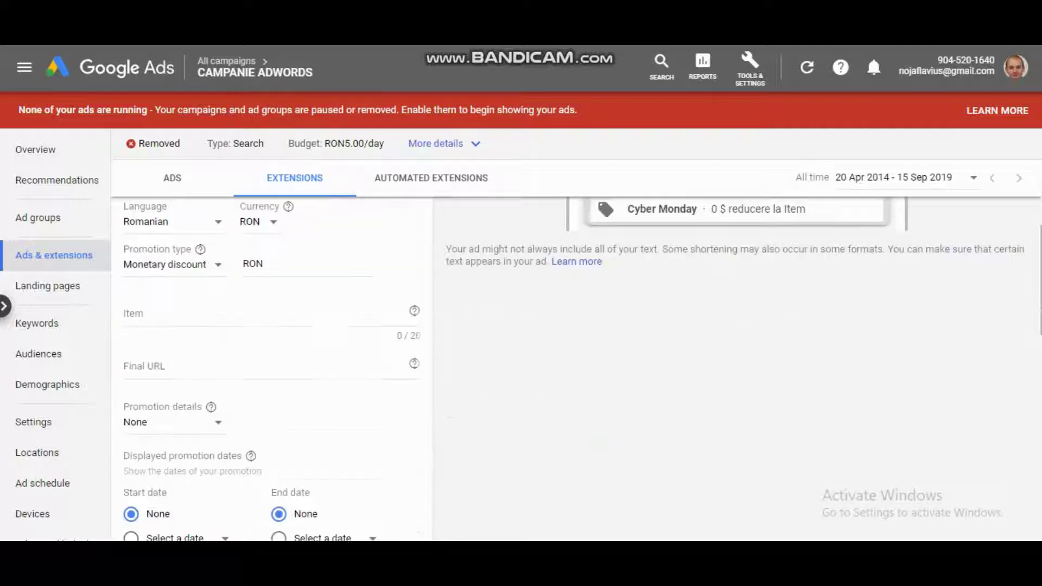
# - Keep the promotion type as Monetary discount and set the discount amount to RON 50
pyautogui.scroll(1, 272, 369)
pyautogui.click(172, 340)
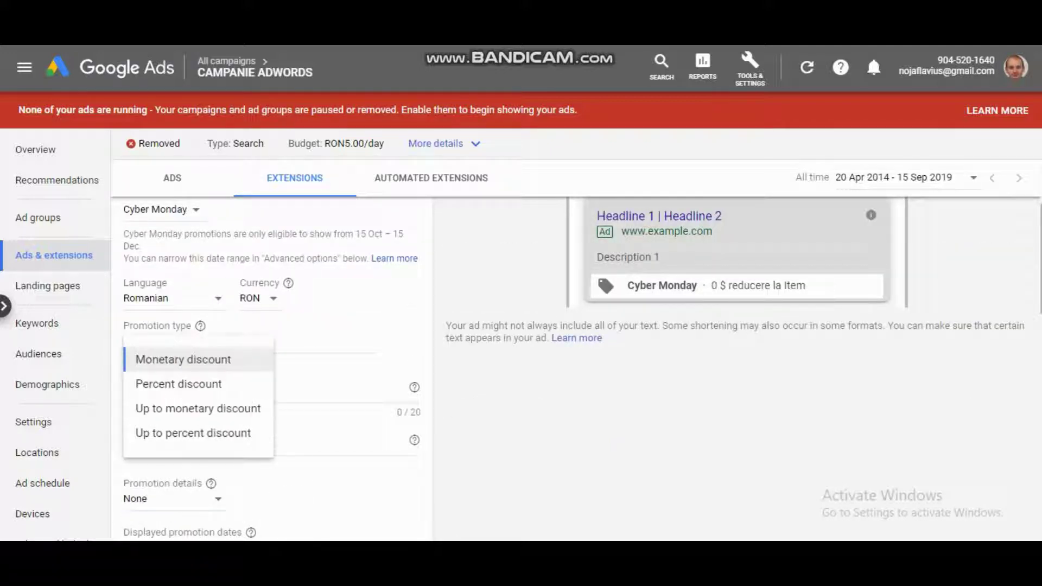
pyautogui.press('Return')
pyautogui.press('Tab')
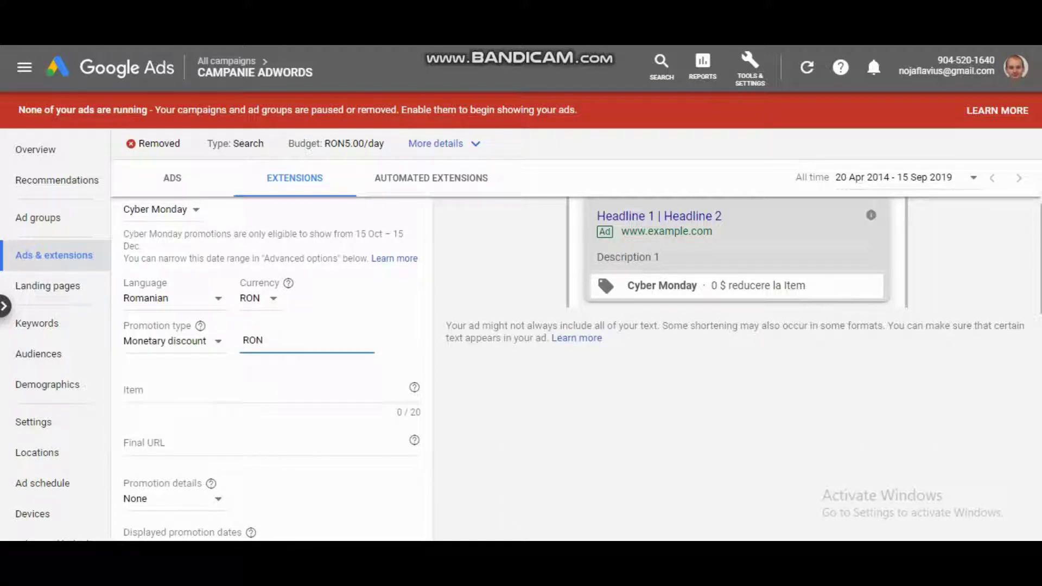
pyautogui.write('50')
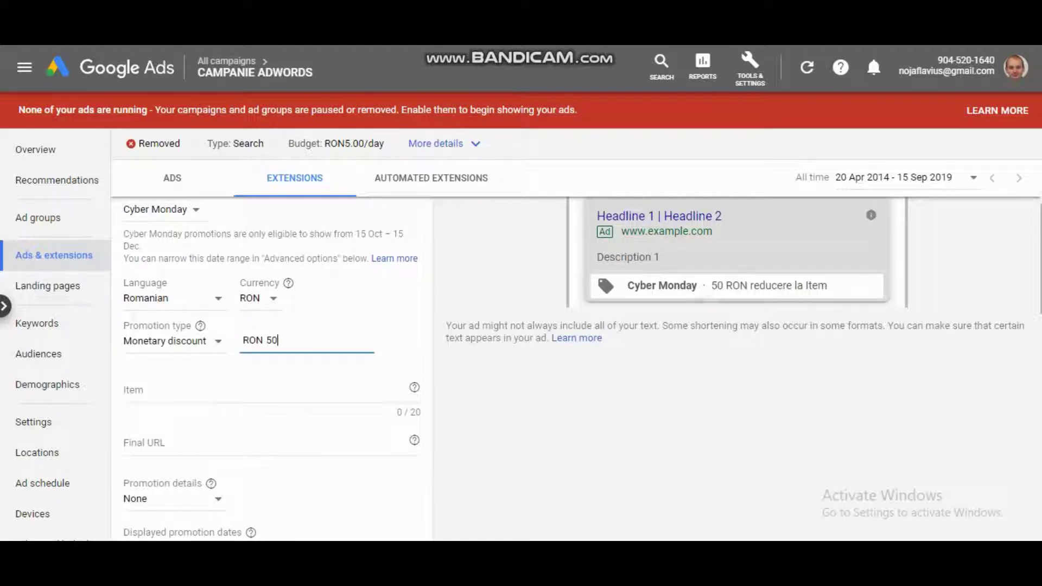
# - Enter "Manusi de box" as the promoted item
pyautogui.press('Tab')
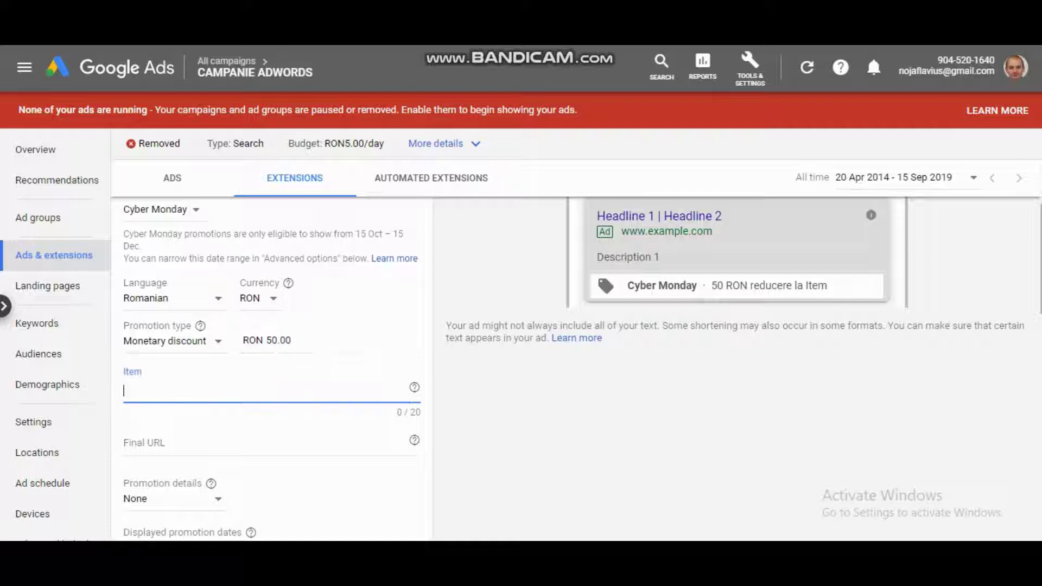
pyautogui.write('Manusi de ')
pyautogui.write('v')
pyautogui.press('BackSpace')
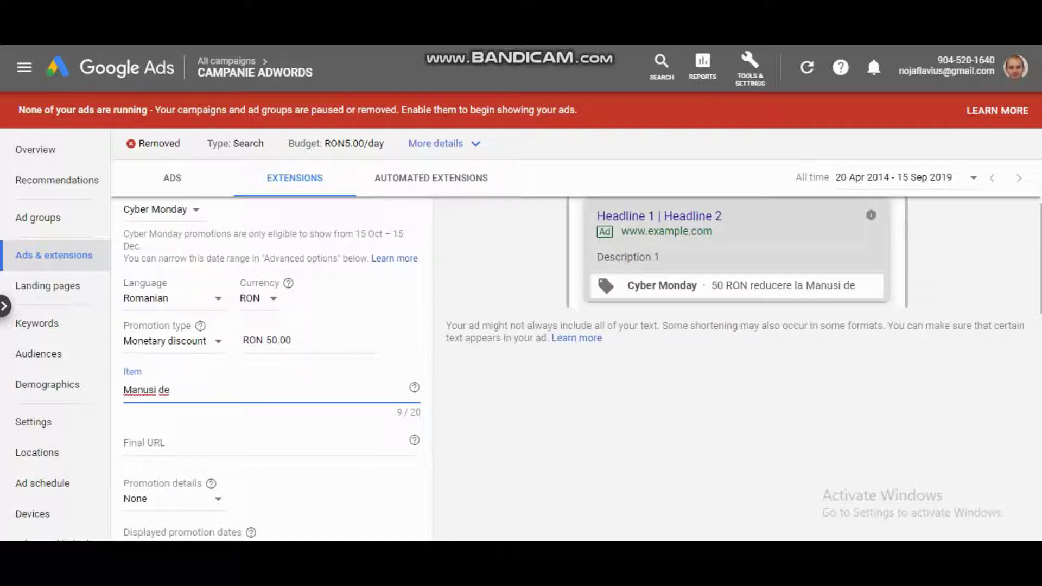
pyautogui.write('box')
# - Set the promotion details to On orders over, with a minimum order value of RON 200
pyautogui.scroll(-1, 575, 369)
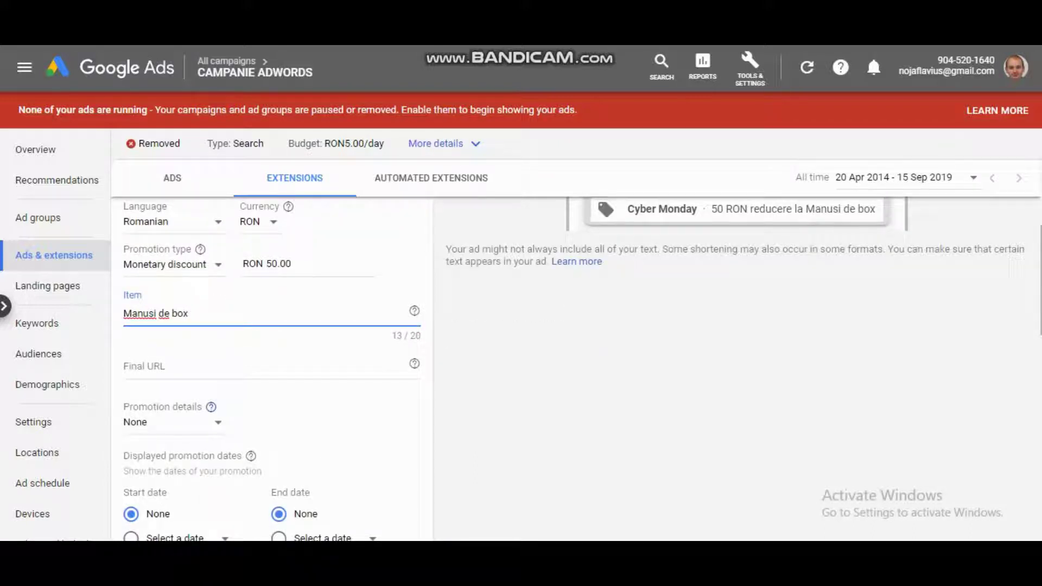
pyautogui.click(173, 423)
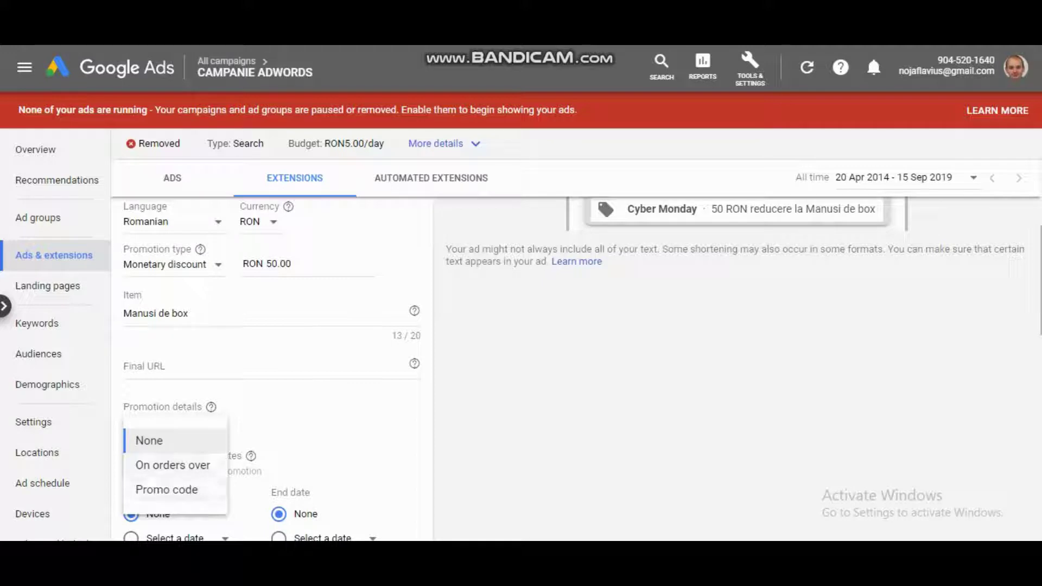
pyautogui.click(173, 465)
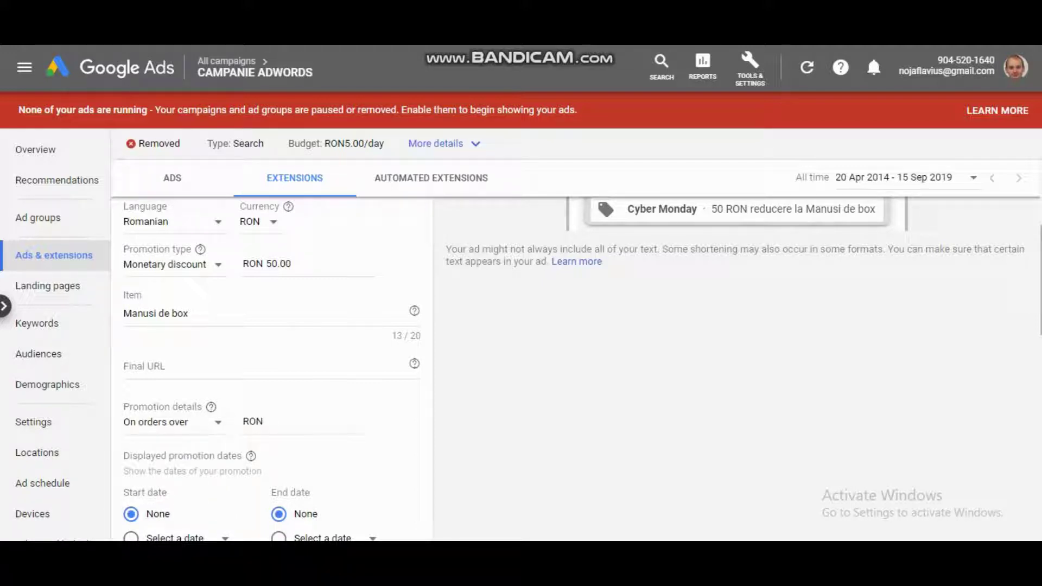
pyautogui.click(266, 421)
pyautogui.write('200')
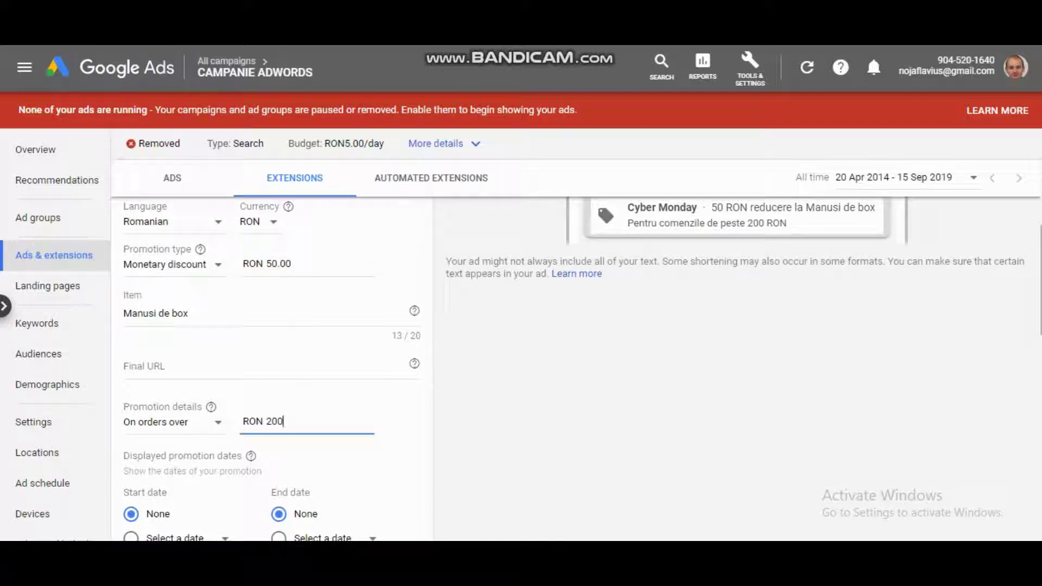
pyautogui.scroll(-3, 271, 352)
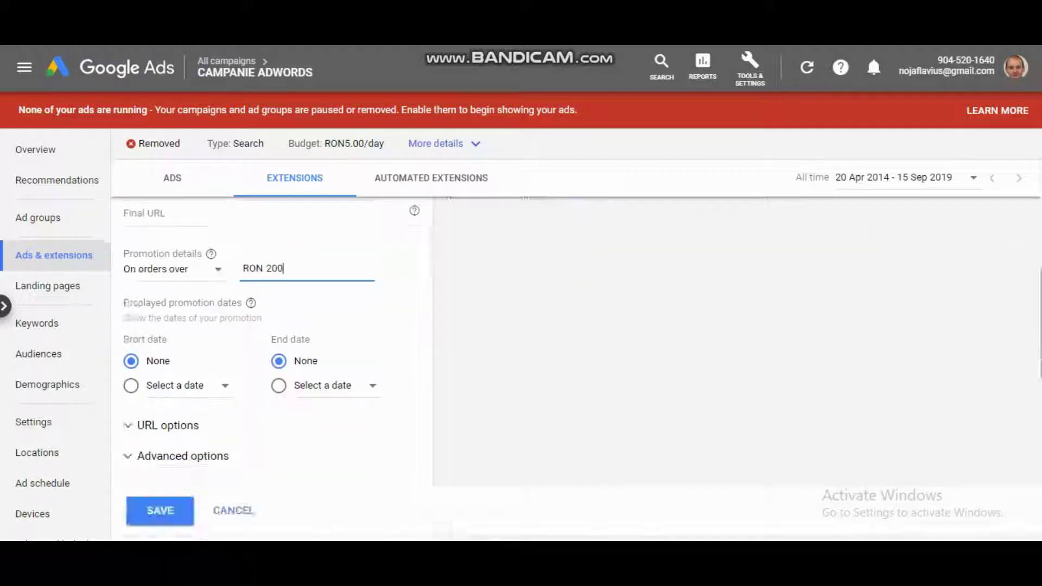